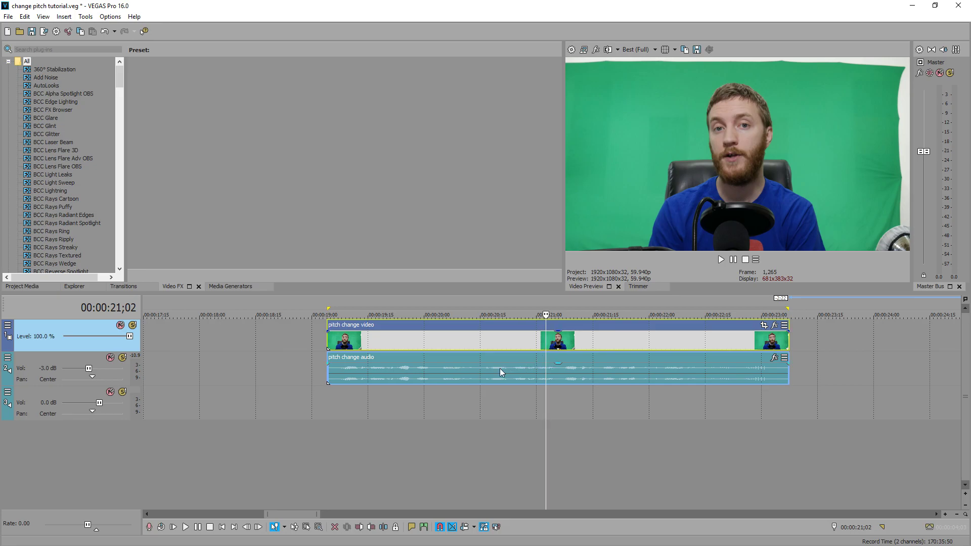
# Select the pitch change audio event and play the unaltered voice from its start
pyautogui.click(347, 362)
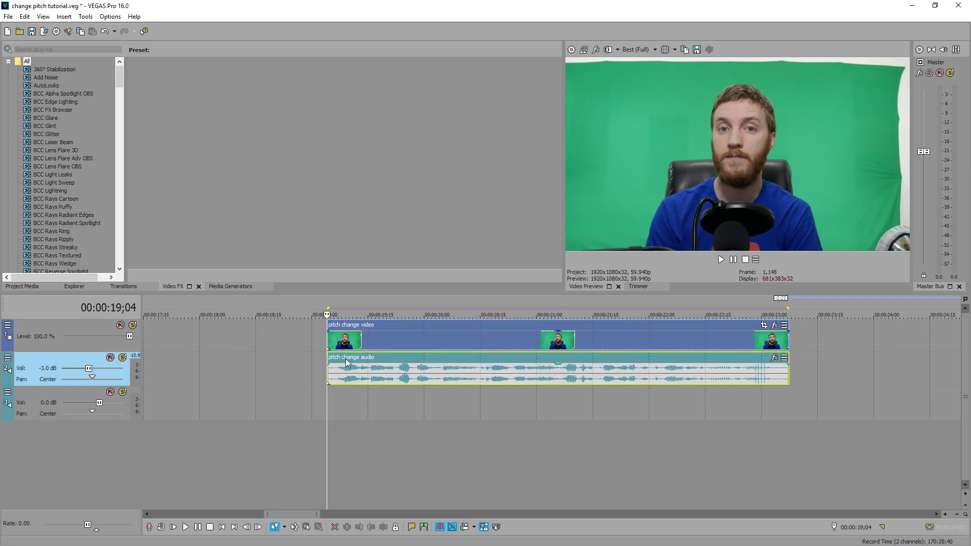
pyautogui.press('space')
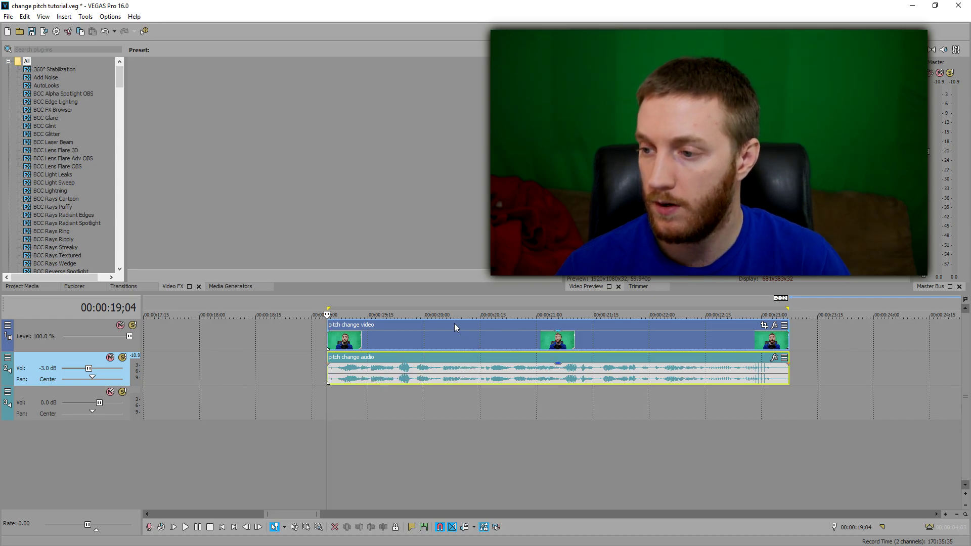
# Add the Pitch Shift plug-in through Audio Event FX and move its settings window aside
pyautogui.rightClick(464, 375)
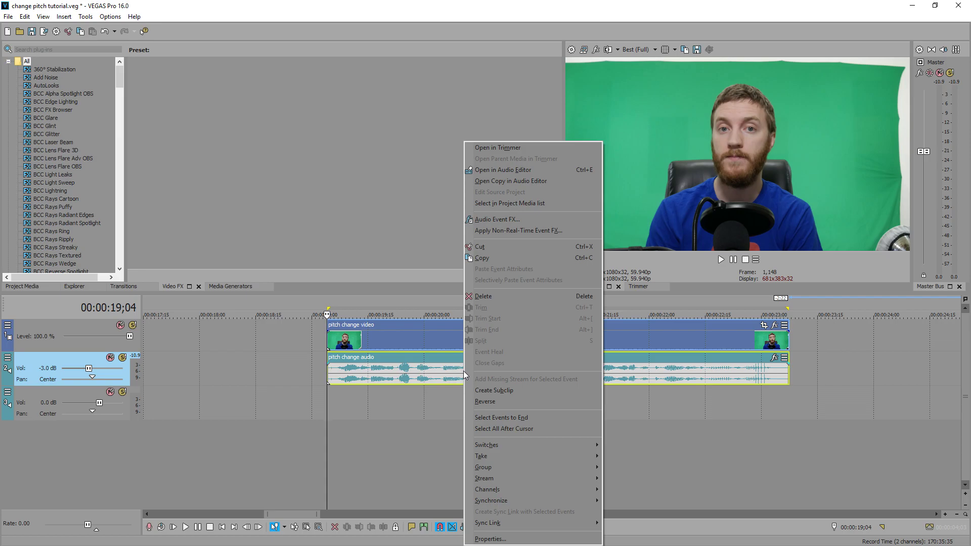
pyautogui.click(509, 221)
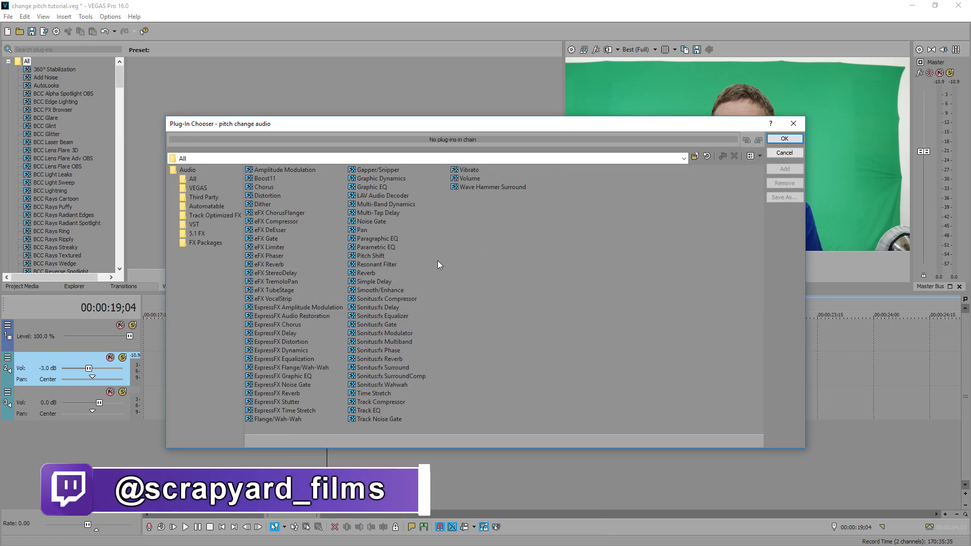
pyautogui.click(376, 257)
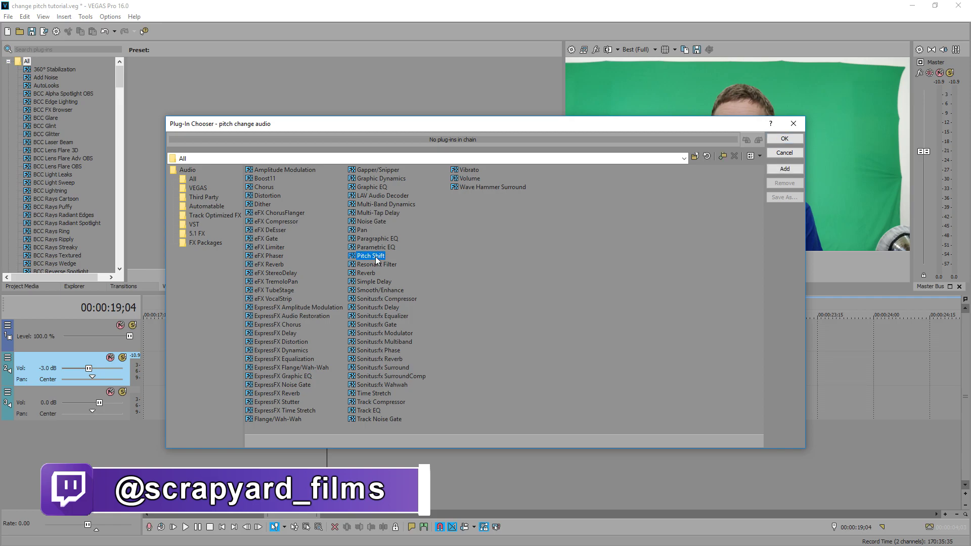
pyautogui.click(785, 169)
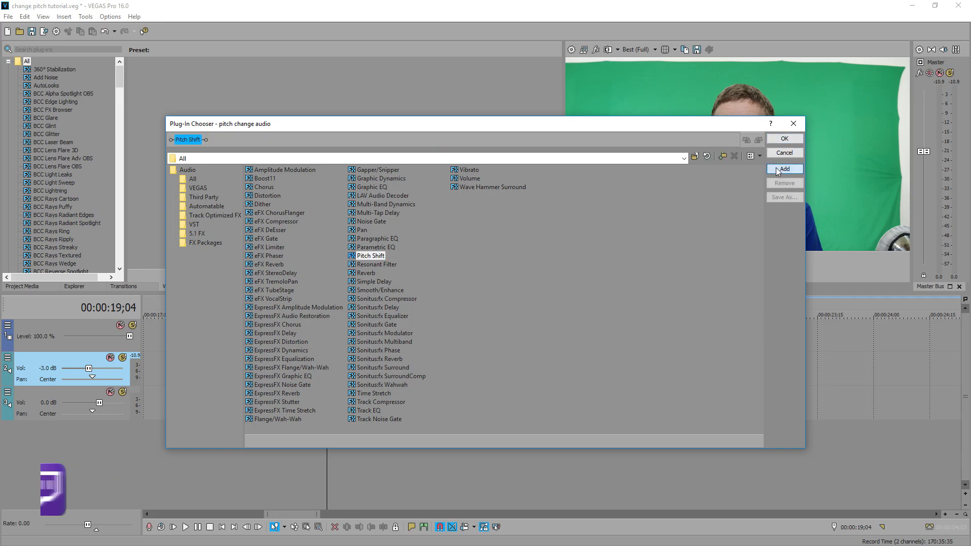
pyautogui.click(785, 139)
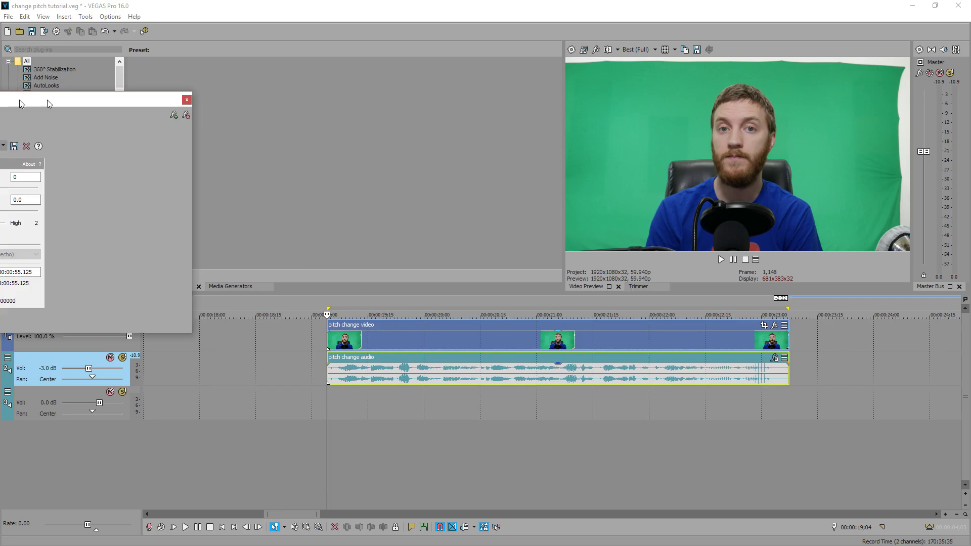
pyautogui.moveTo(47, 100); pyautogui.dragTo(253, 44)
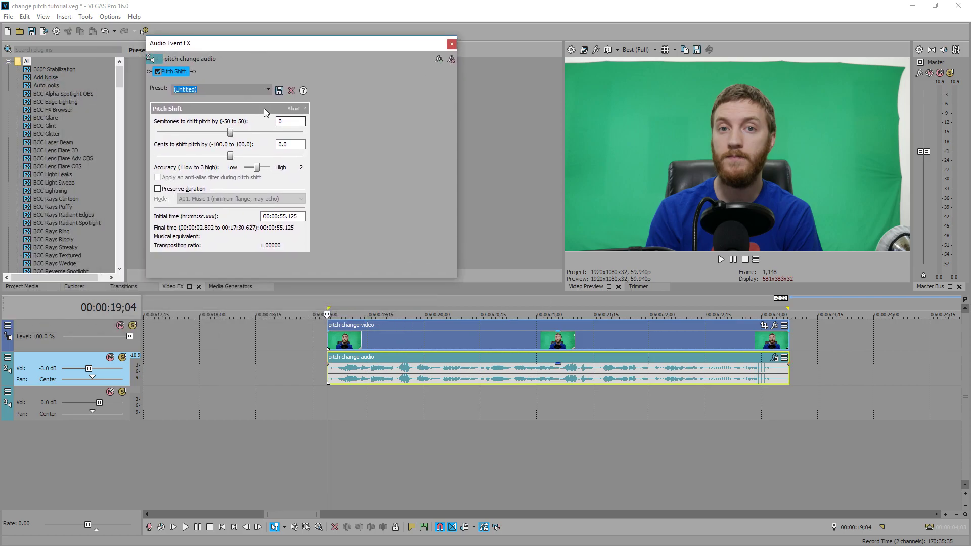
# Apply the SyF Down A Notch preset: -3 semitones, 18.6 cents, accuracy 3, Speech 1 mode
pyautogui.click(268, 89)
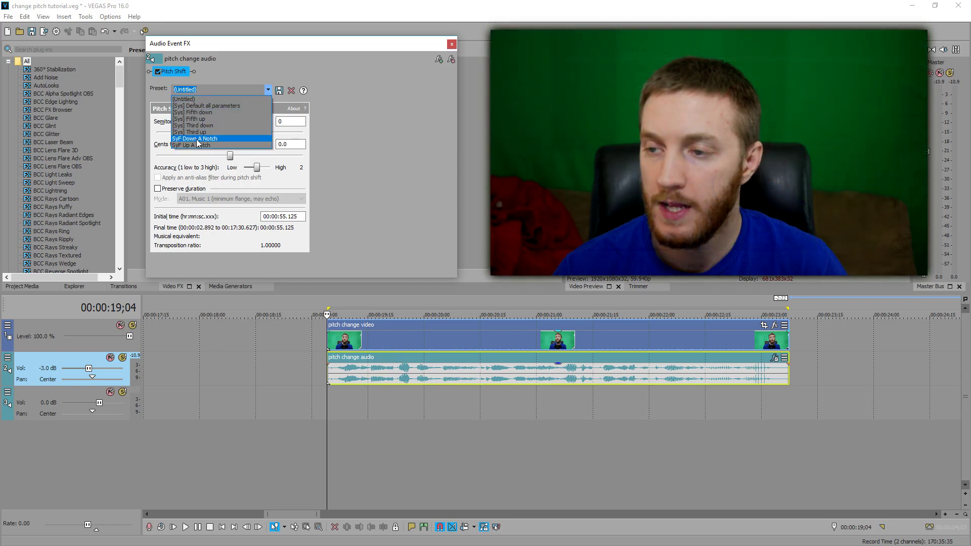
pyautogui.click(334, 152)
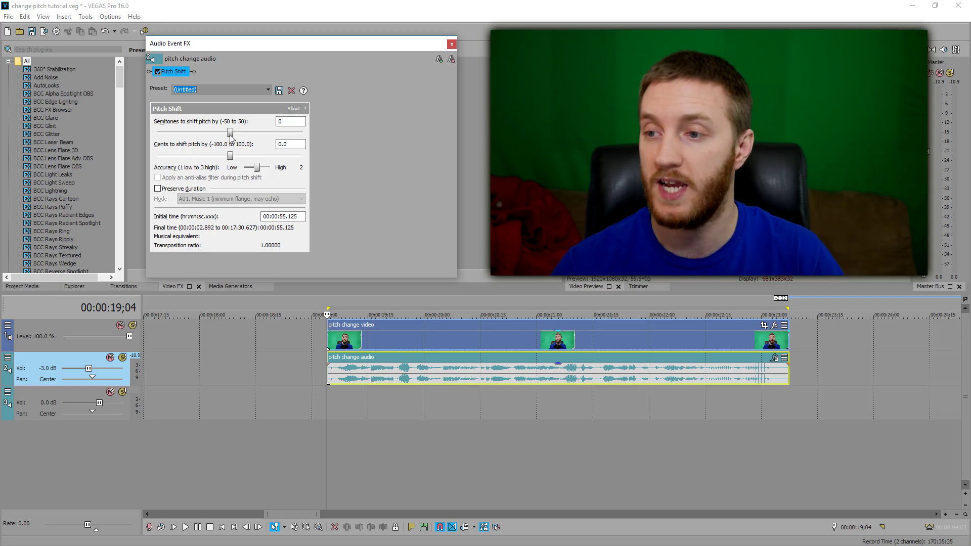
pyautogui.click(269, 89)
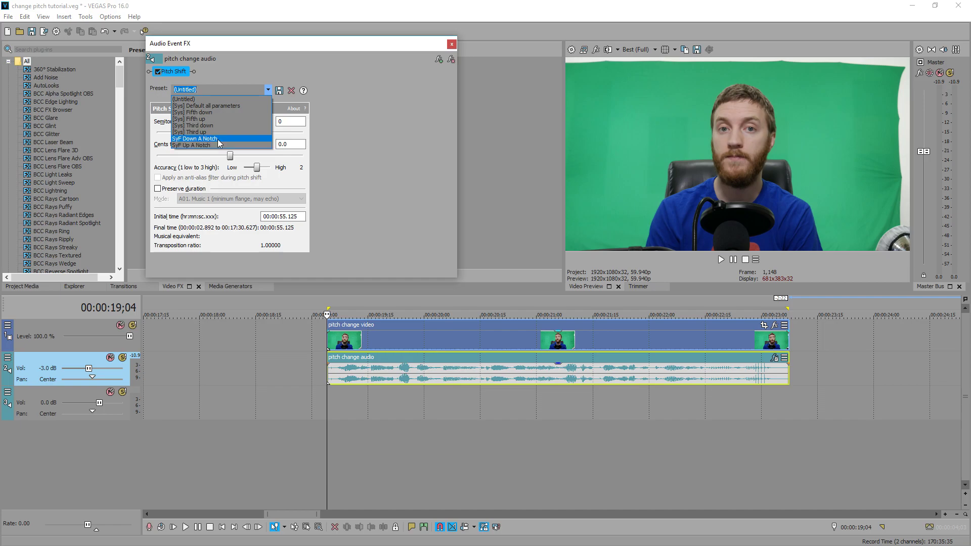
pyautogui.click(222, 139)
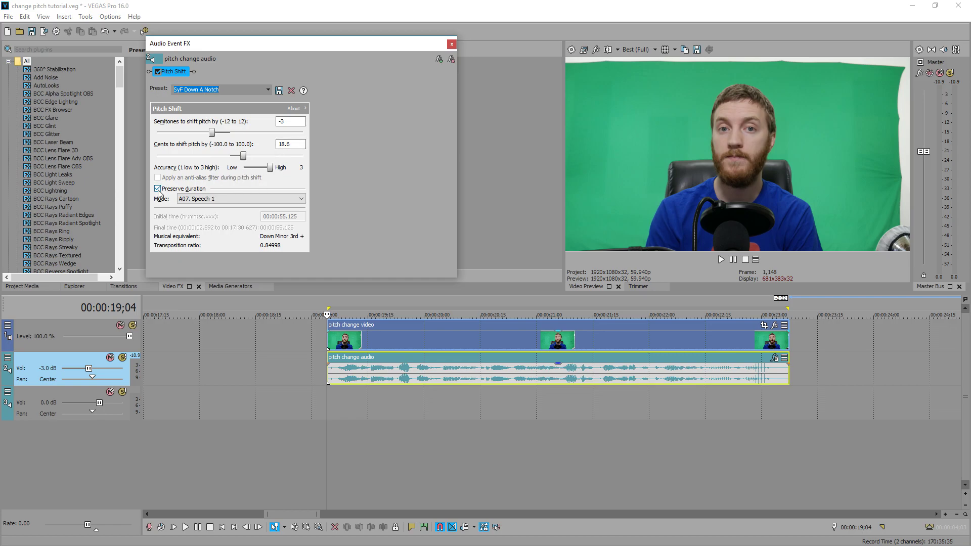
pyautogui.click(302, 200)
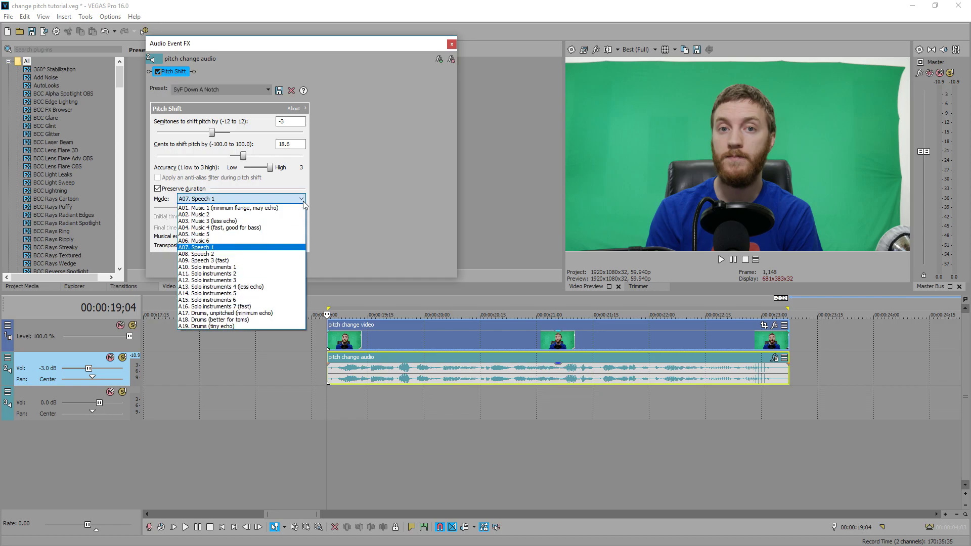
pyautogui.click(253, 247)
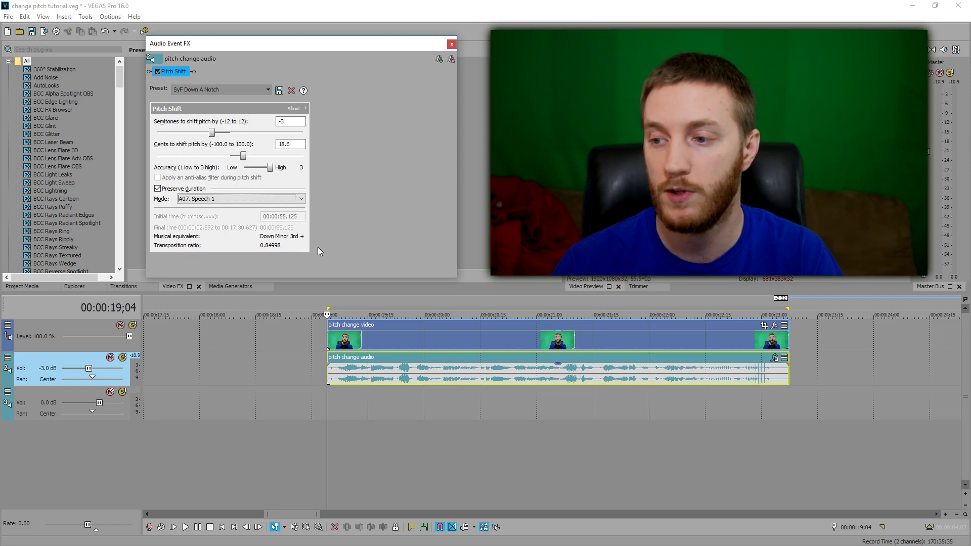
pyautogui.click(326, 342)
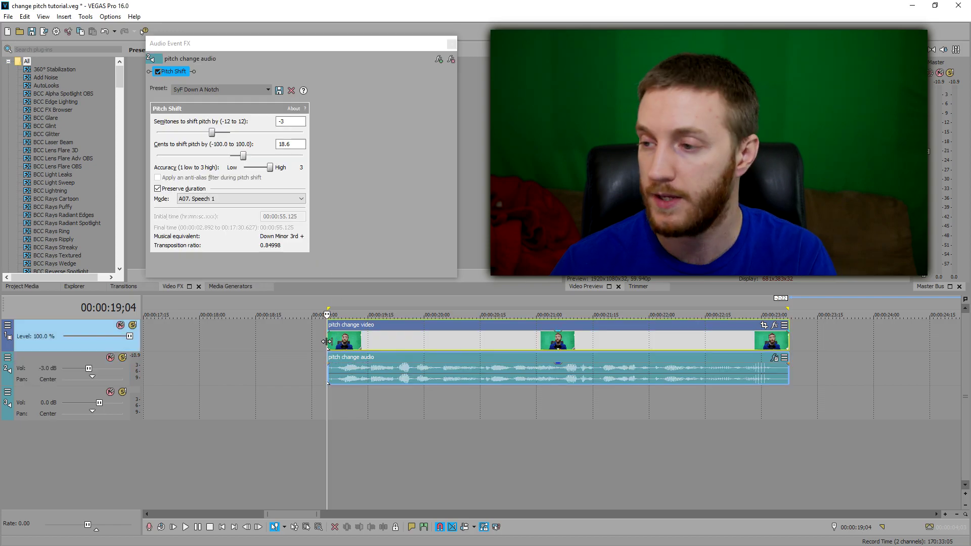
# Preview the lowered voice, then drag Semitones from -3 to -4 (Down Major 3rd +, ratio 0.80227)
pyautogui.press('space')
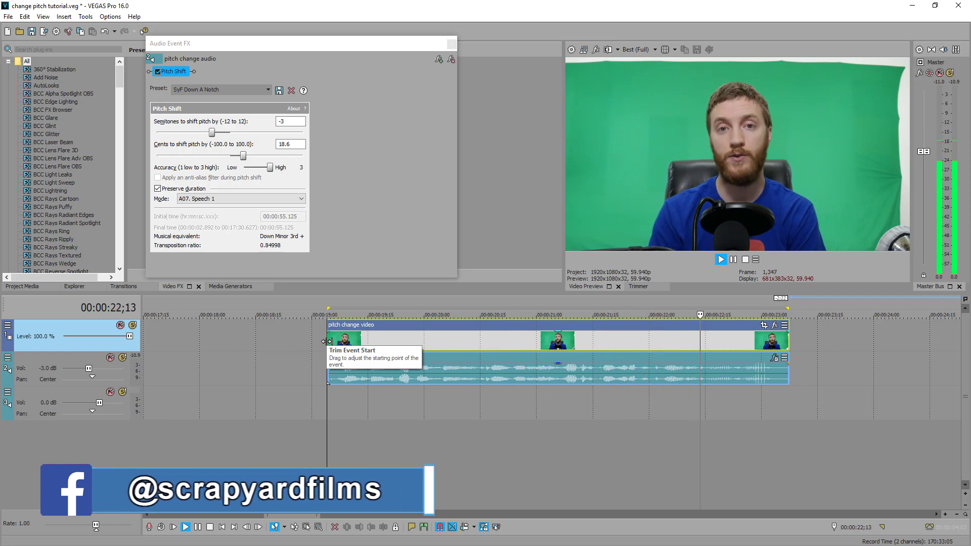
pyautogui.press('Return')
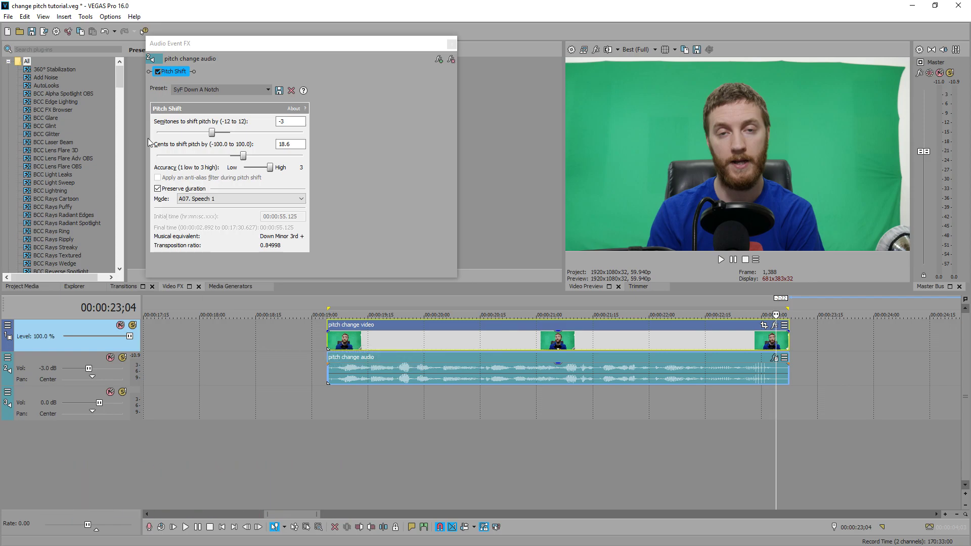
pyautogui.moveTo(212, 133); pyautogui.dragTo(206, 135)
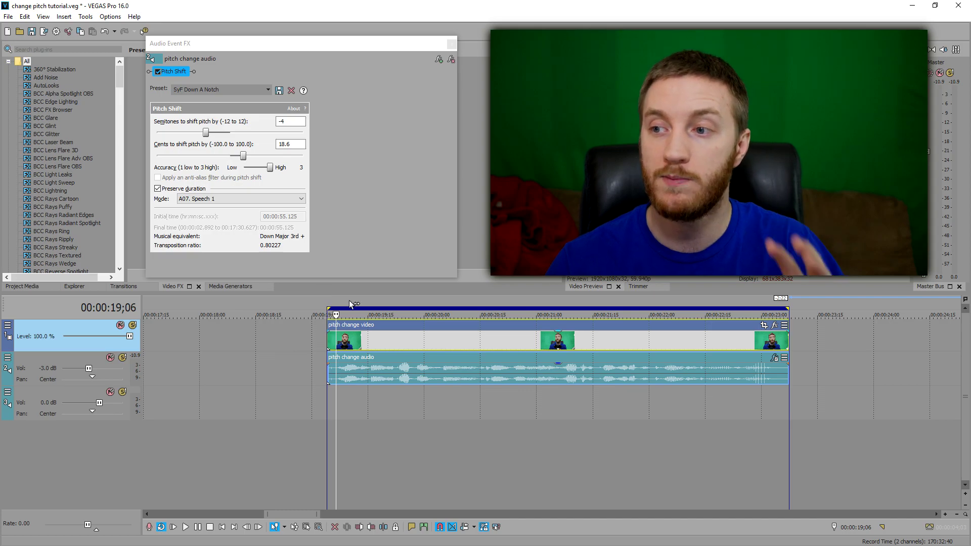
# Return Semitones to -3, then apply SyF Up A Notch: 2 semitones, -19.3 cents
pyautogui.click(207, 135)
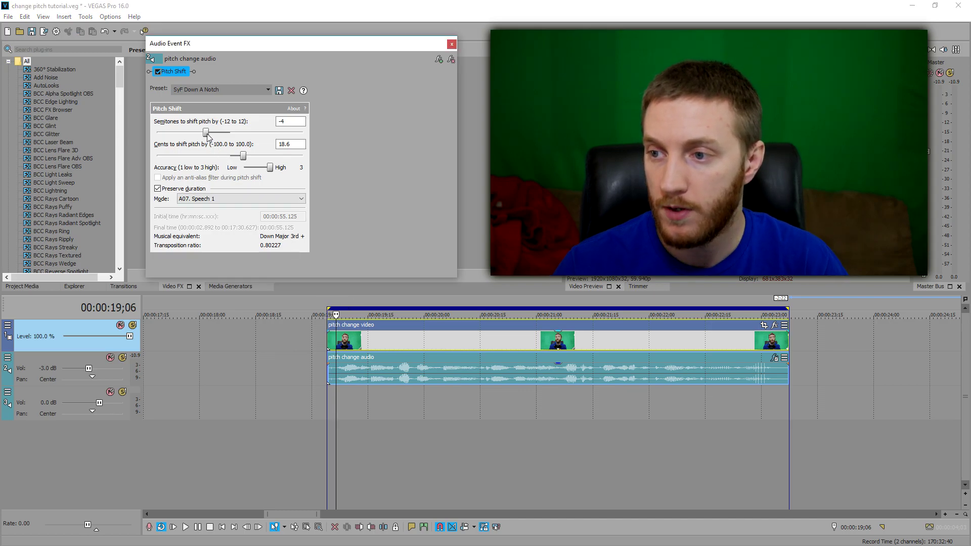
pyautogui.moveTo(212, 137); pyautogui.dragTo(215, 137)
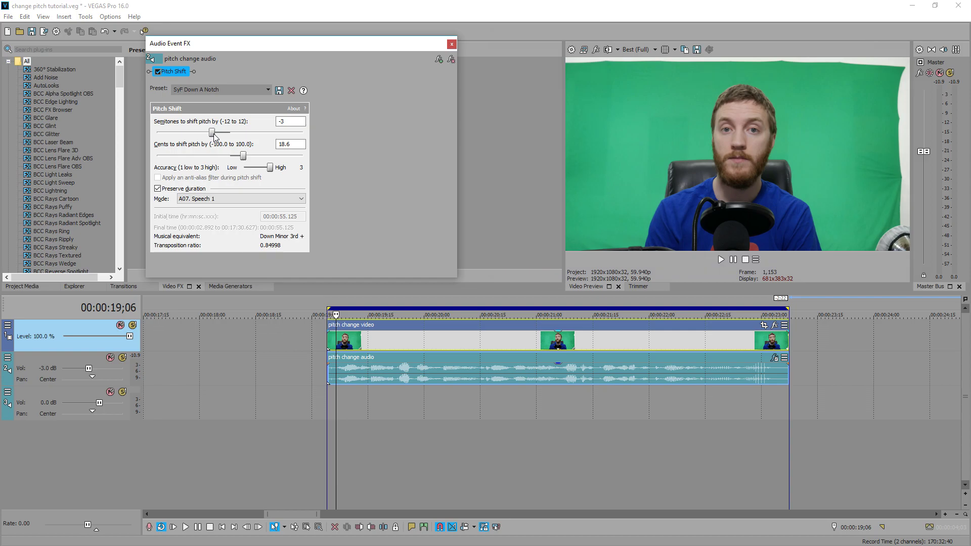
pyautogui.moveTo(213, 133); pyautogui.dragTo(213, 134)
pyautogui.click(268, 90)
pyautogui.click(230, 134)
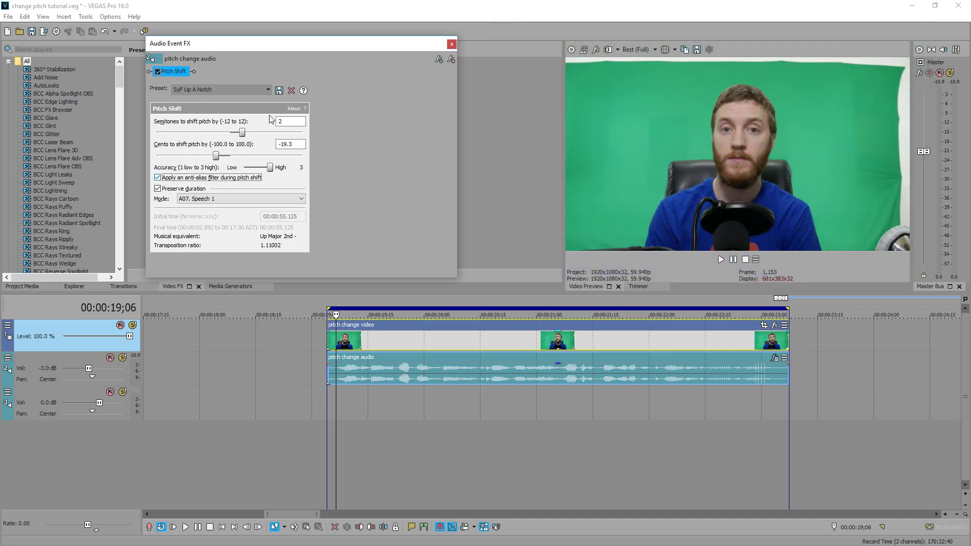
# Switch between the SyF Up A Notch and SyF Down A Notch presets, ending on Up
pyautogui.click(268, 89)
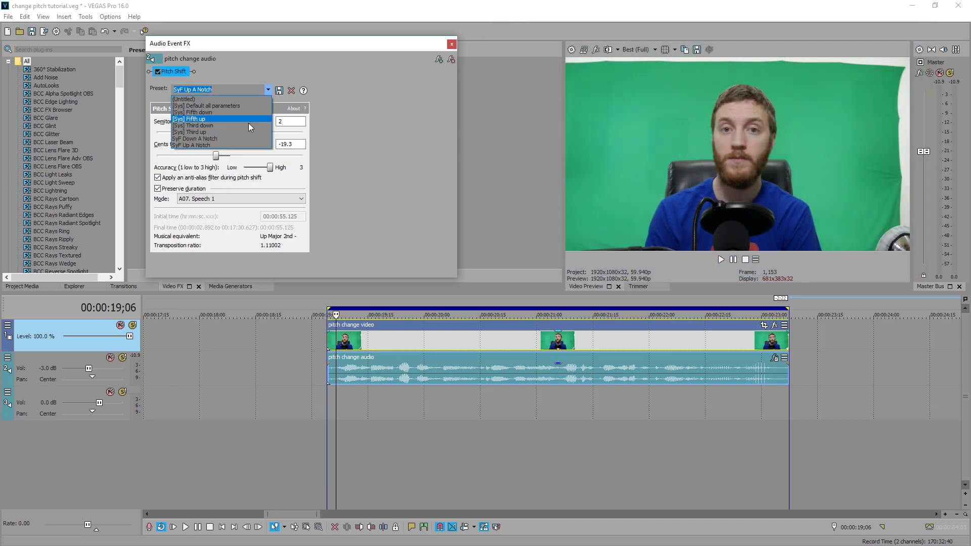
pyautogui.click(256, 134)
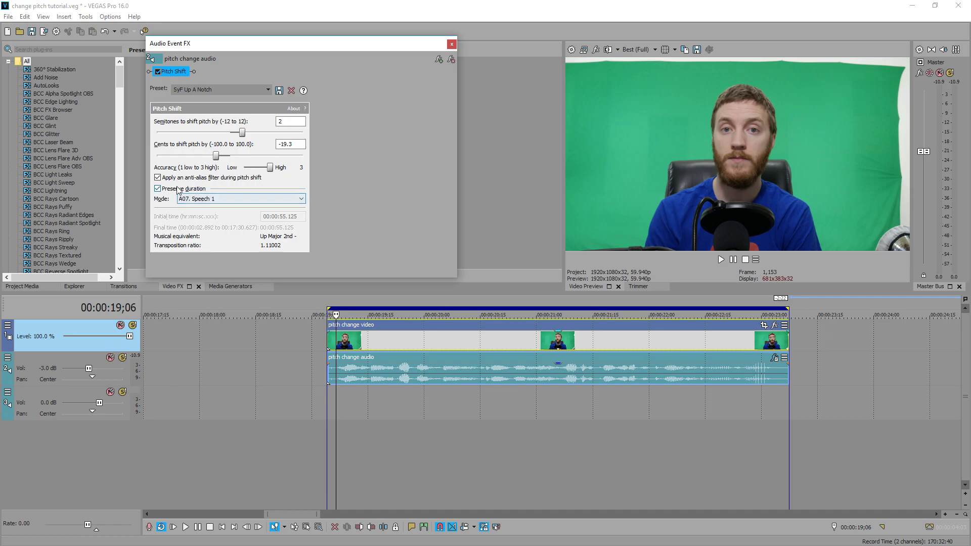
pyautogui.click(268, 89)
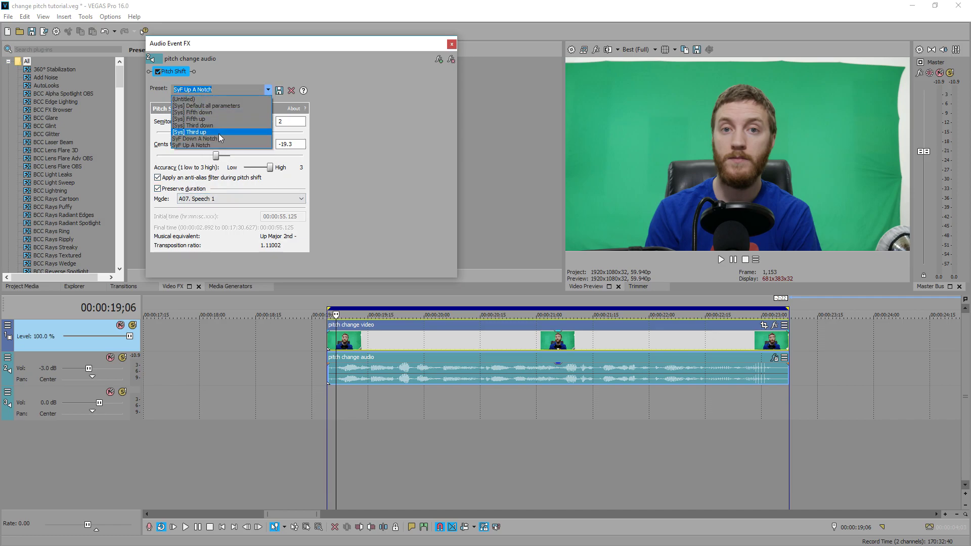
pyautogui.click(220, 141)
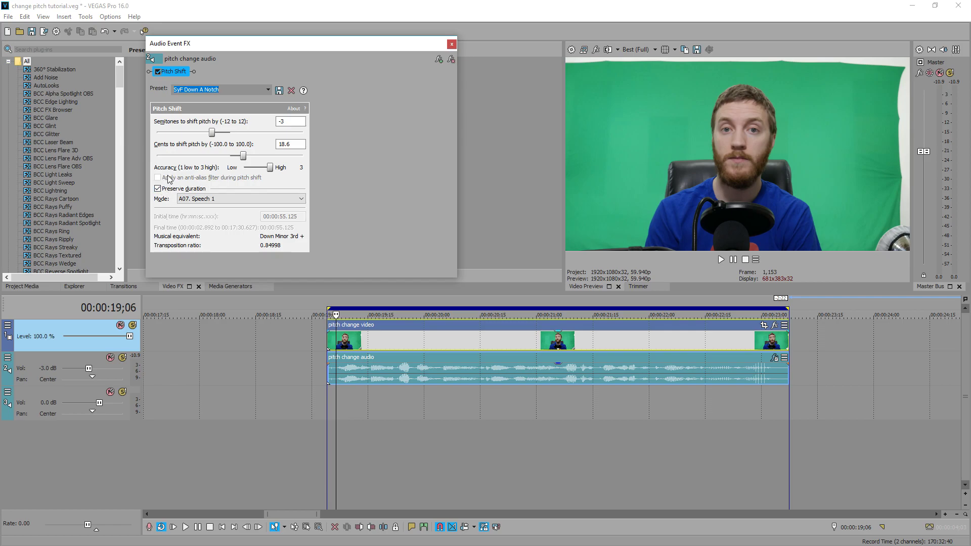
pyautogui.click(268, 89)
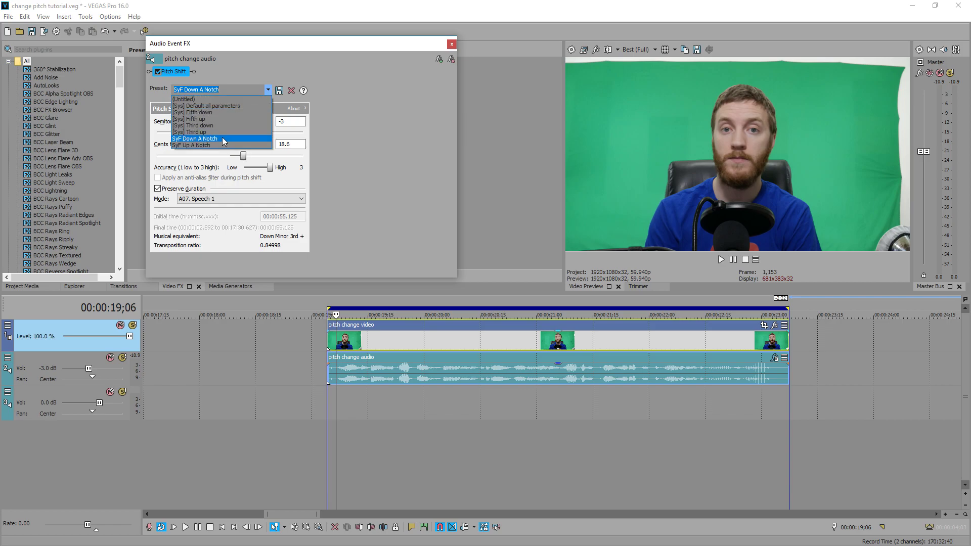
pyautogui.click(225, 133)
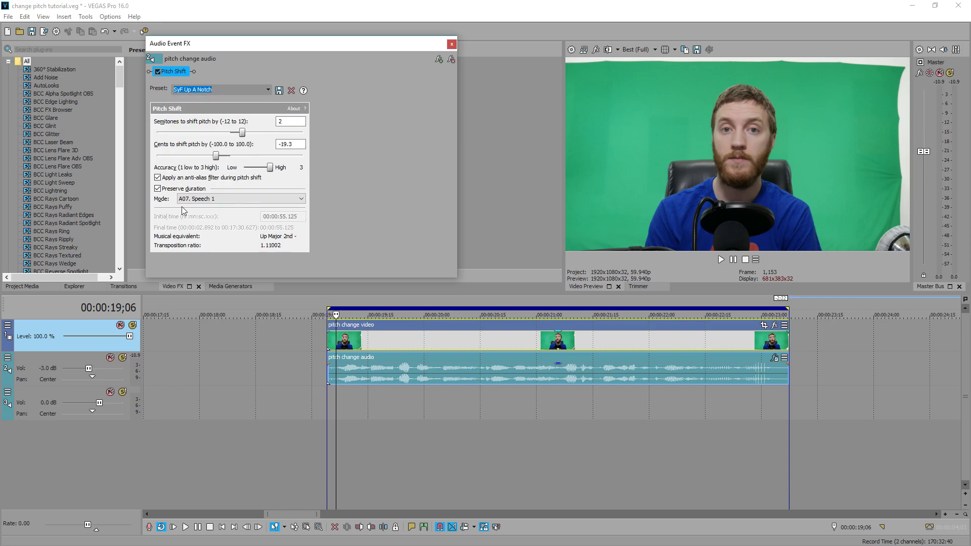
# Keep A07. Speech 1 mode and reapply SyF Down A Notch (-3 semitones, 18.6 cents)
pyautogui.click(301, 199)
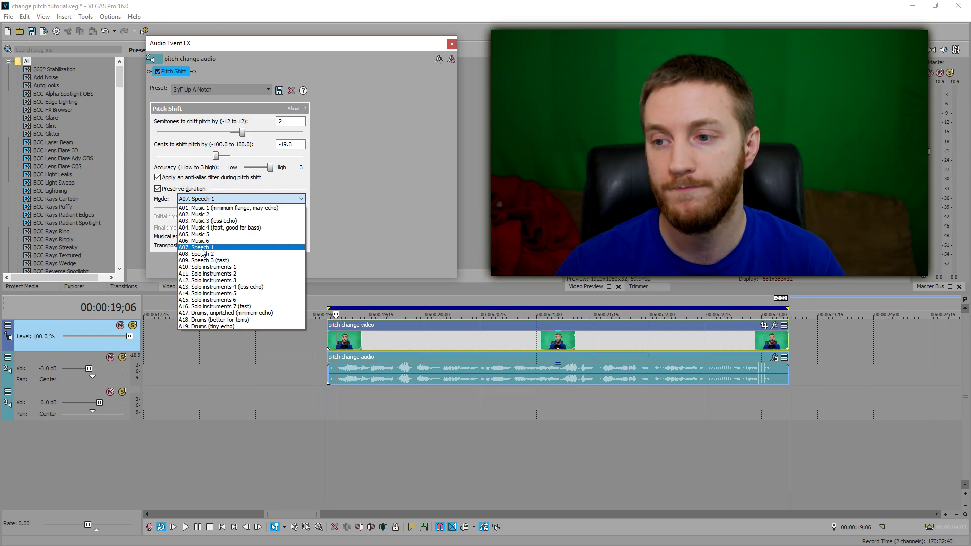
pyautogui.click(201, 247)
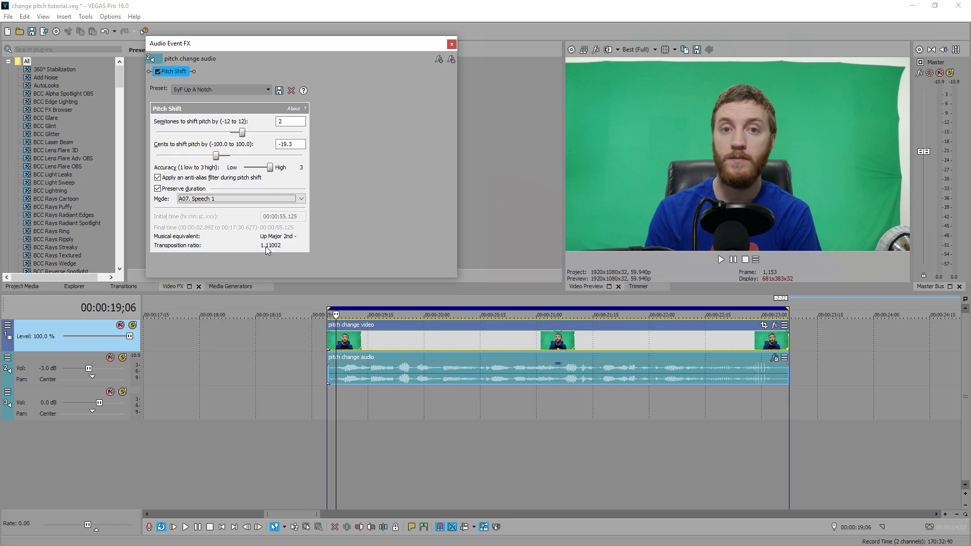
pyautogui.click(268, 89)
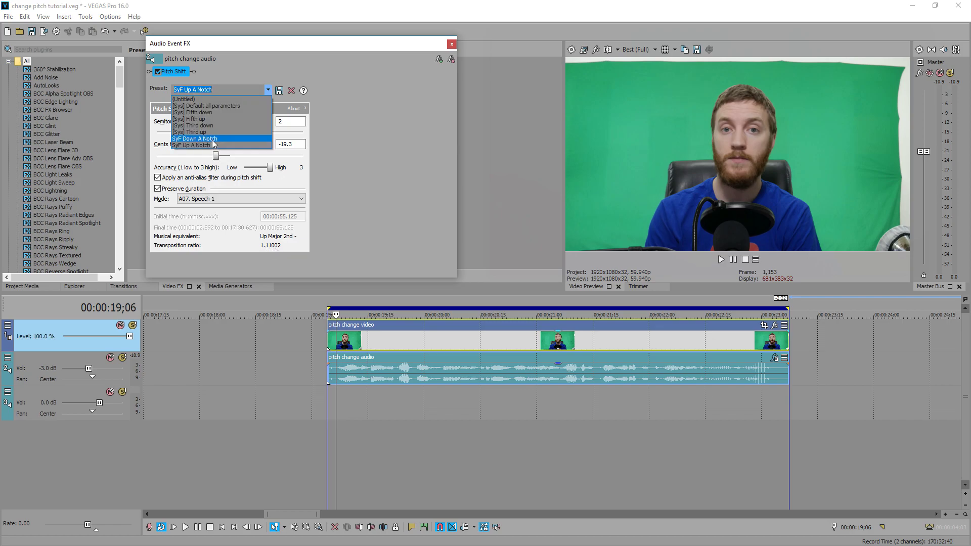
pyautogui.click(211, 140)
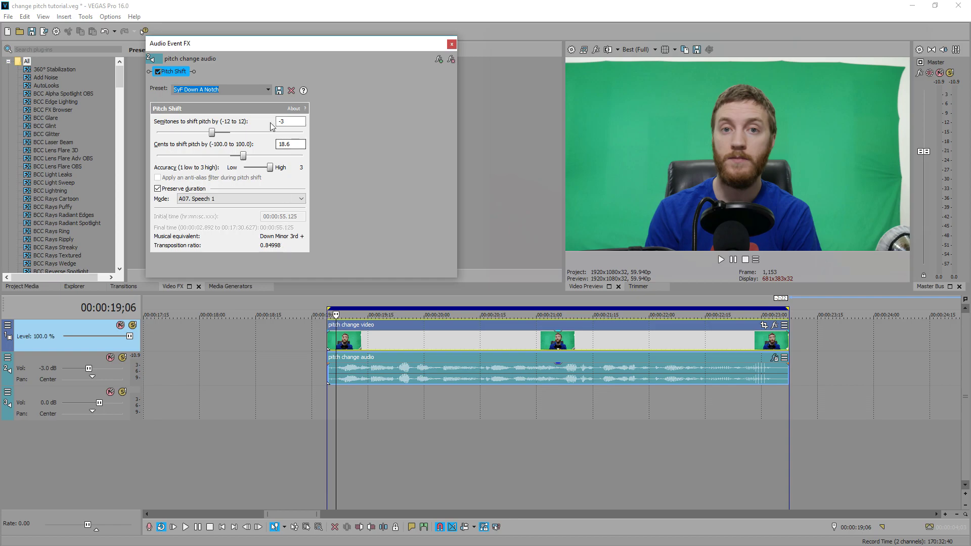
# Apply SyF Up A Notch and start playback to hear the raised voice
pyautogui.click(267, 91)
pyautogui.click(203, 147)
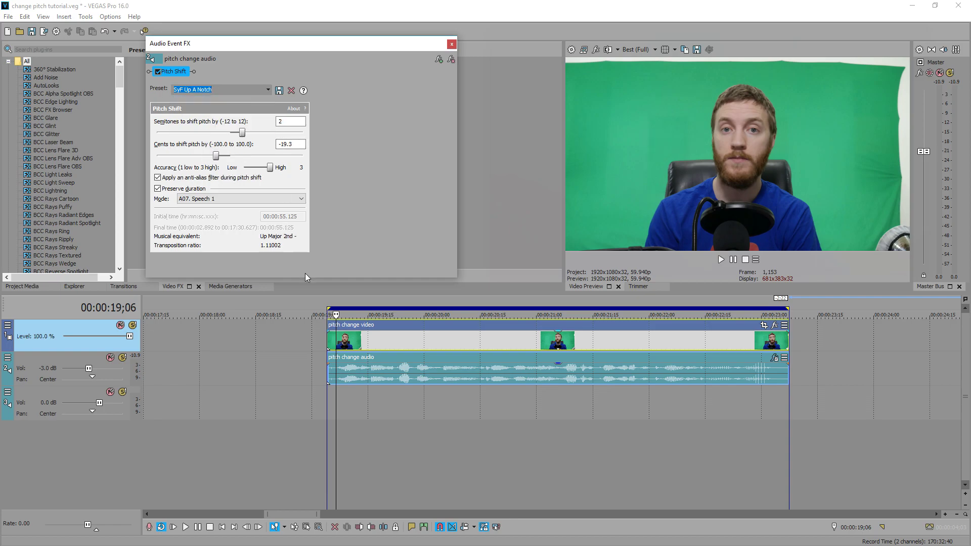
pyautogui.press('space')
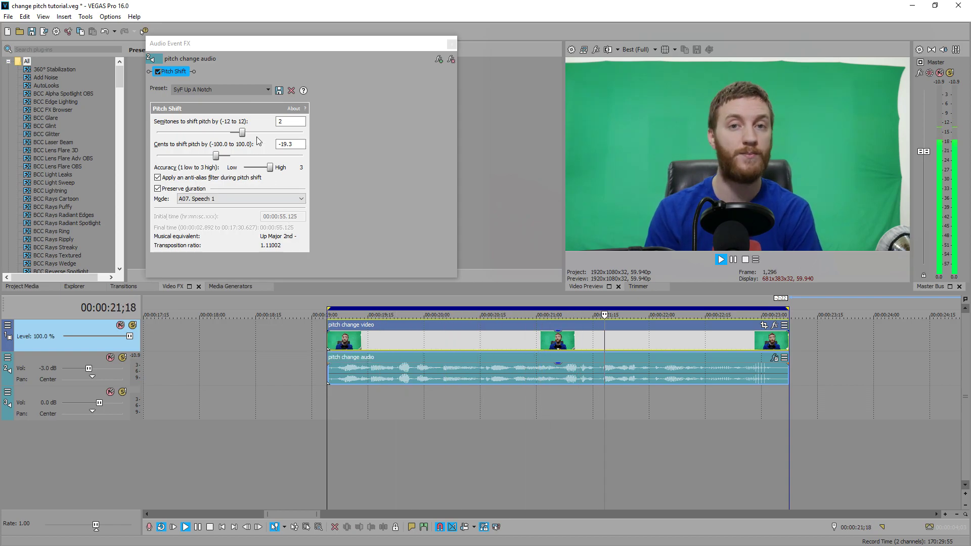
# Compare SyF Down A Notch with SyF Up A Notch during playback, then bypass Pitch Shift
pyautogui.click(267, 91)
pyautogui.click(208, 138)
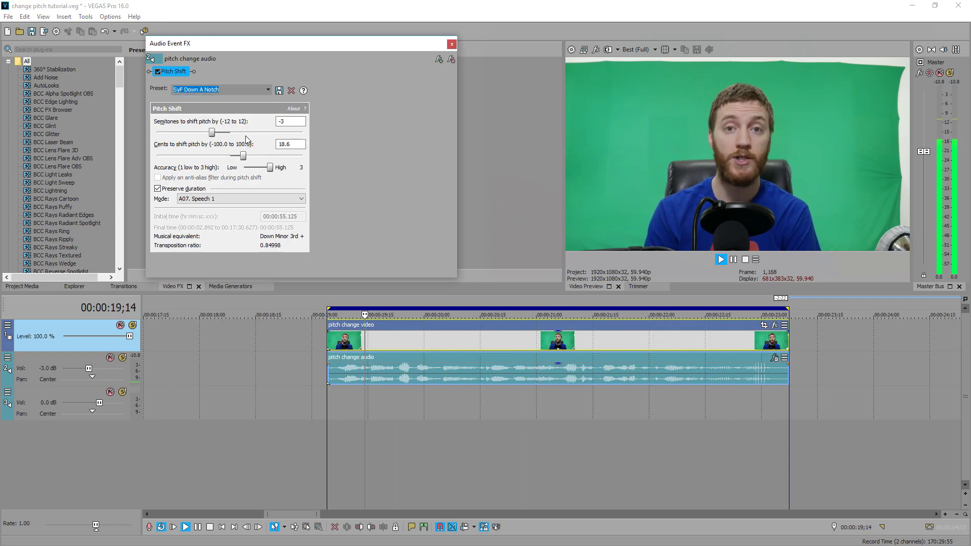
pyautogui.click(268, 89)
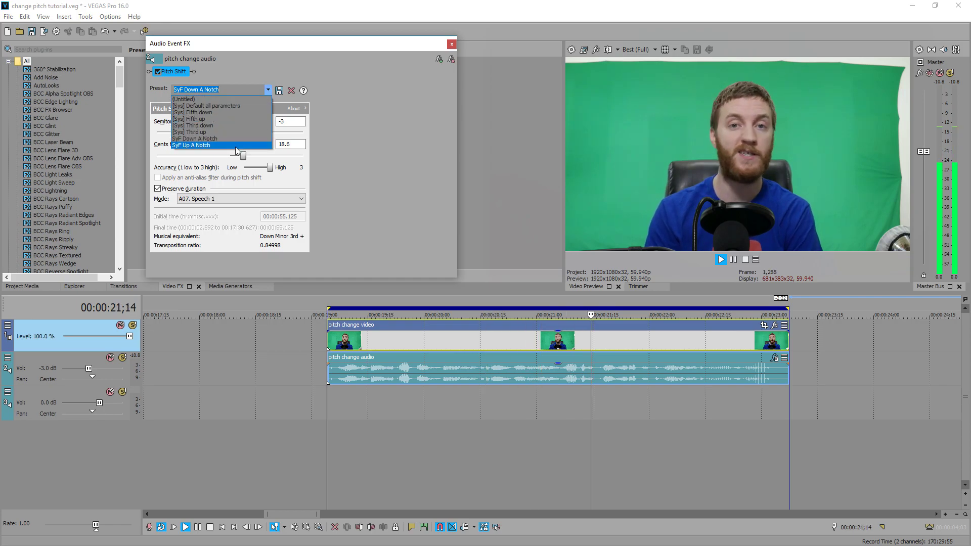
pyautogui.click(234, 146)
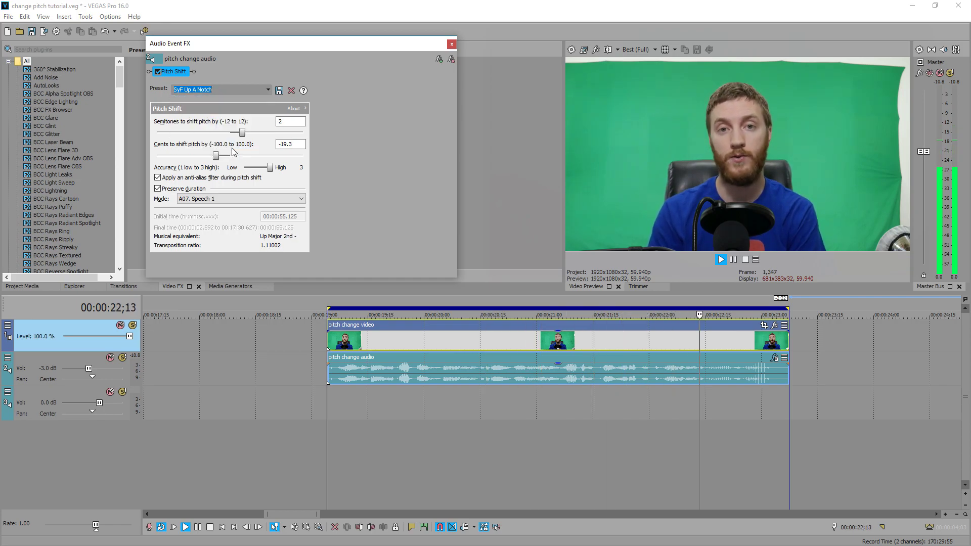
pyautogui.click(158, 72)
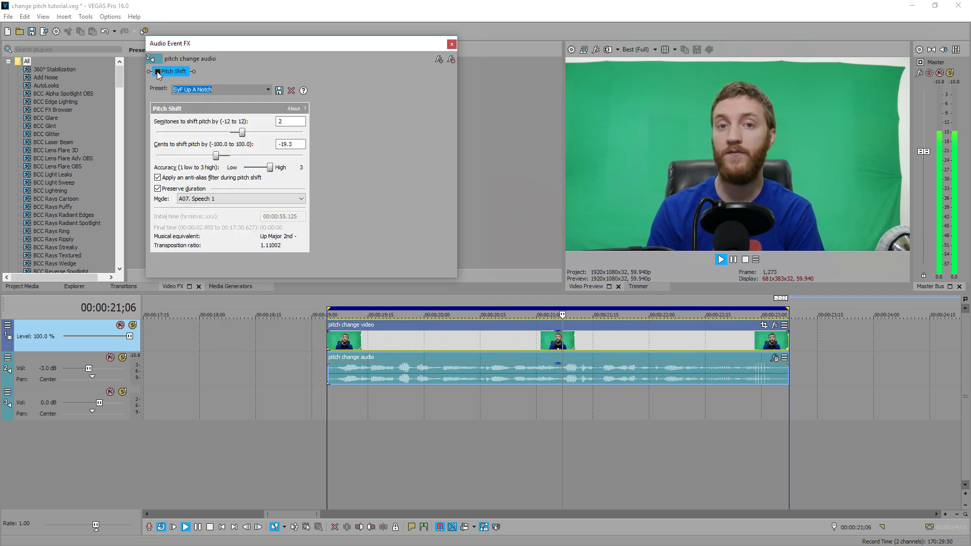